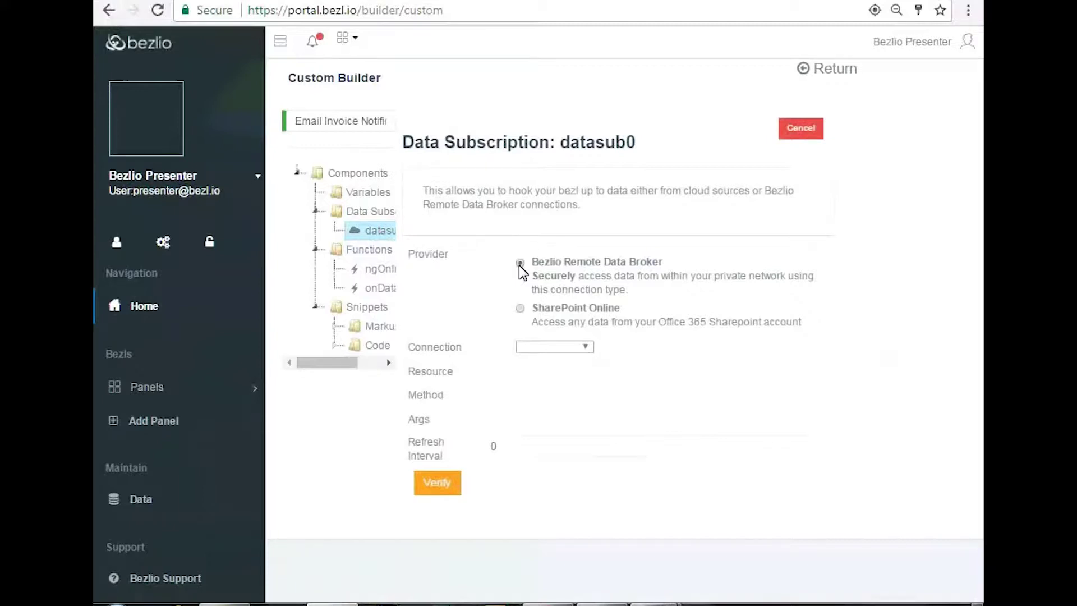
- Set the data subscription's connection to demo-bezlio, its resource to ExcelPlugin and its method to GetData
click(587, 348)
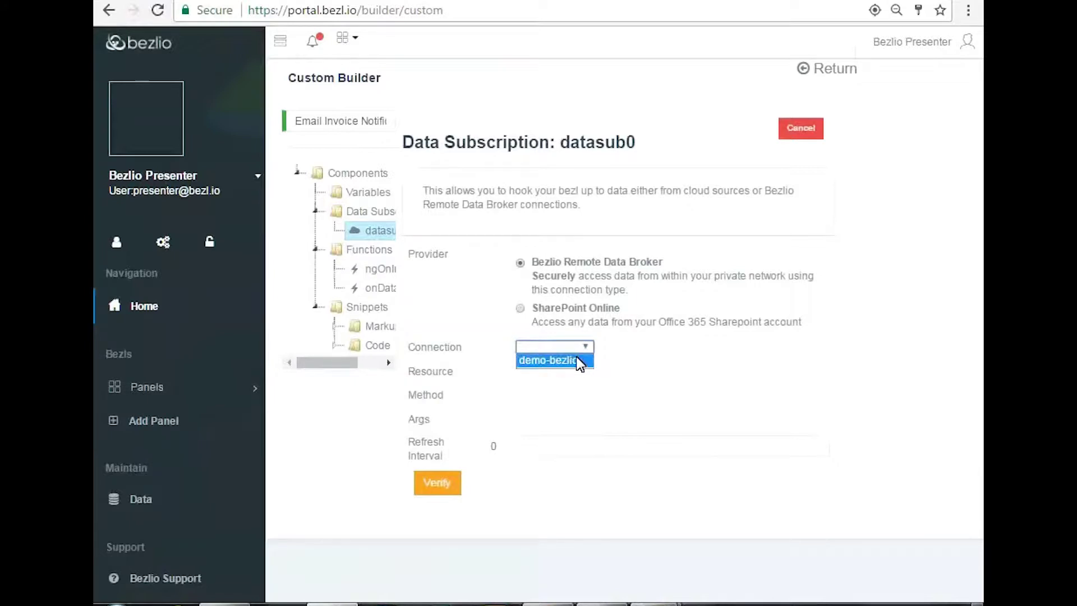
click(577, 361)
click(678, 373)
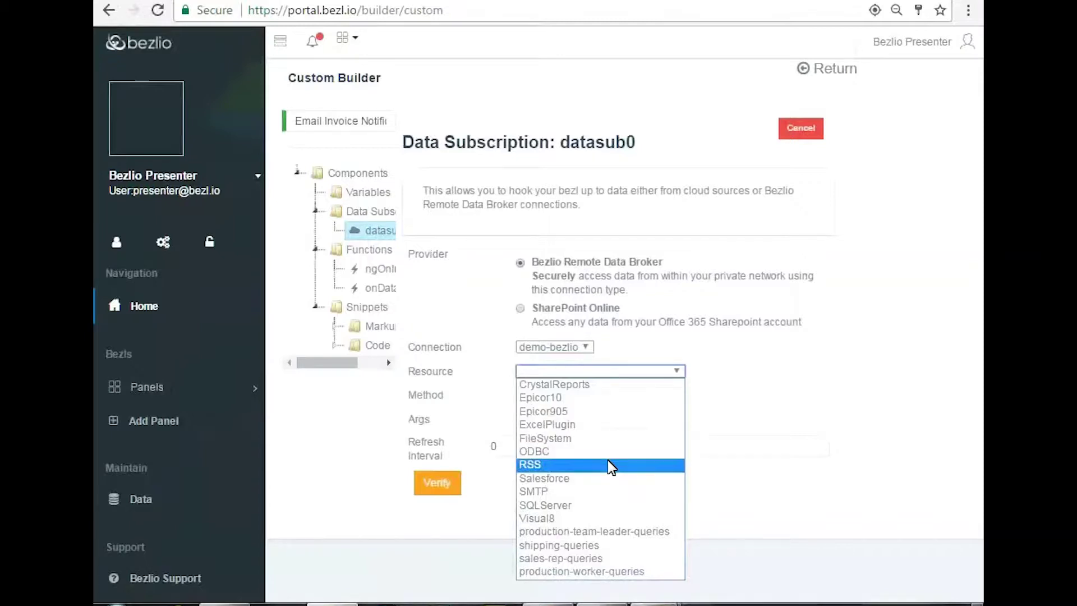
click(620, 426)
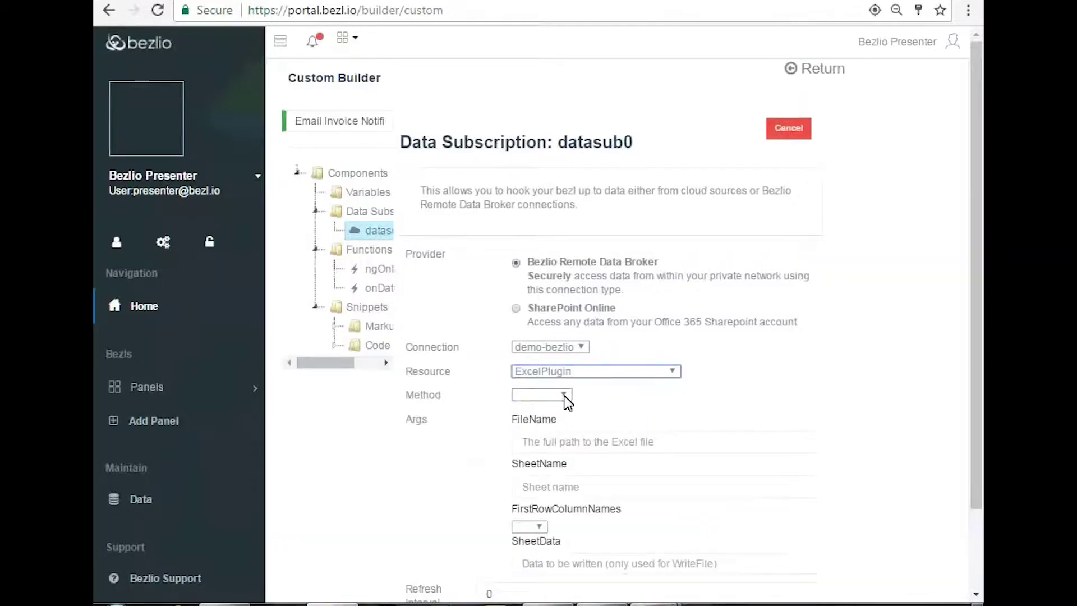
click(566, 397)
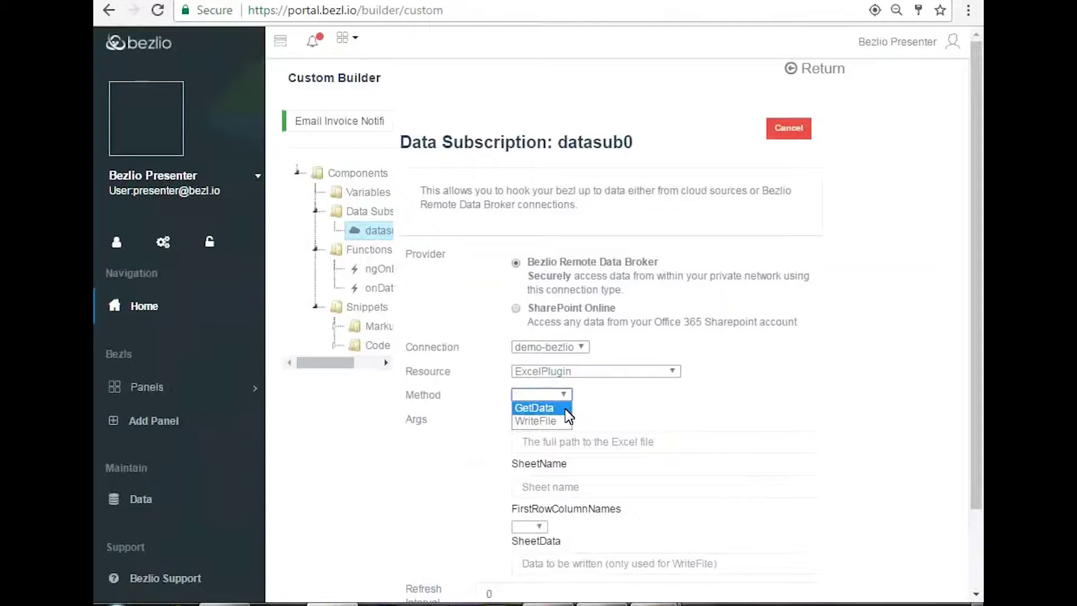
click(564, 408)
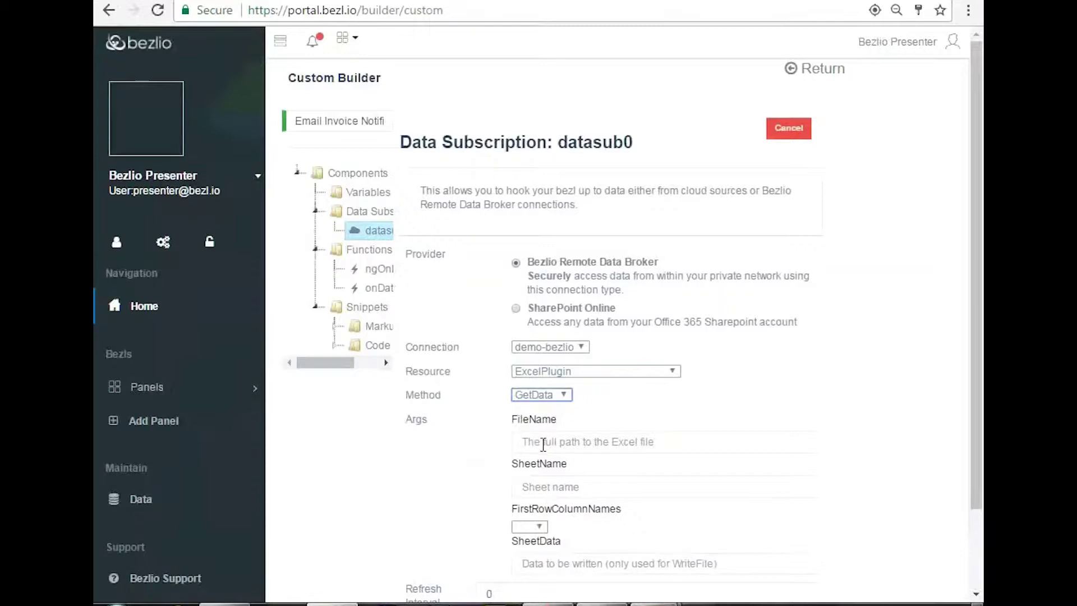
- Copy the CustomerInvoices.xlsx path from the Mass Mailer Cheat Sheet in Notepad into the subscription's FileName argument
click(578, 441)
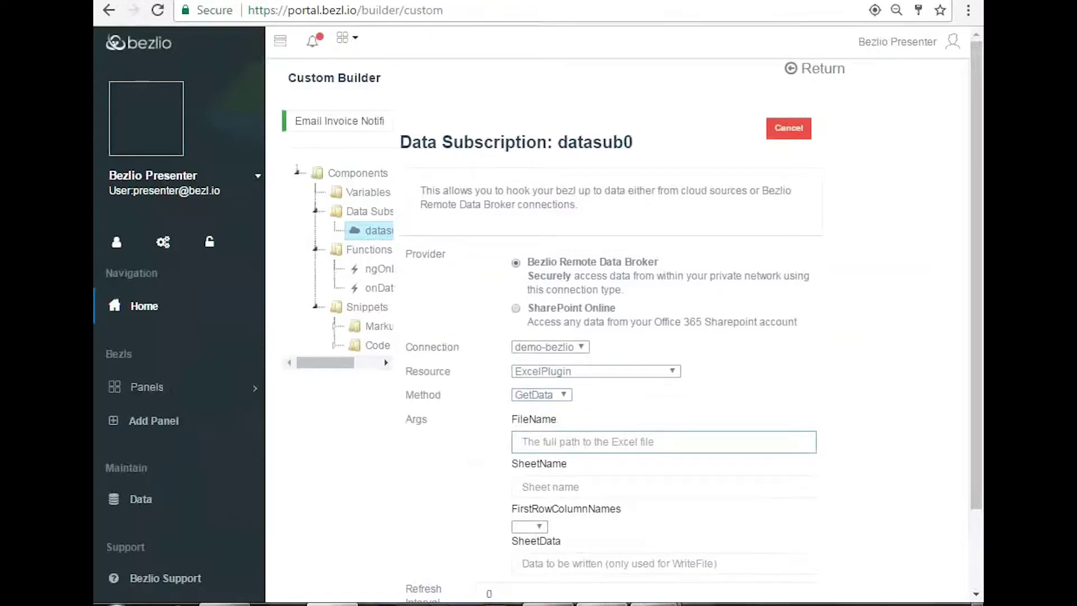
mouse_move(602, 604)
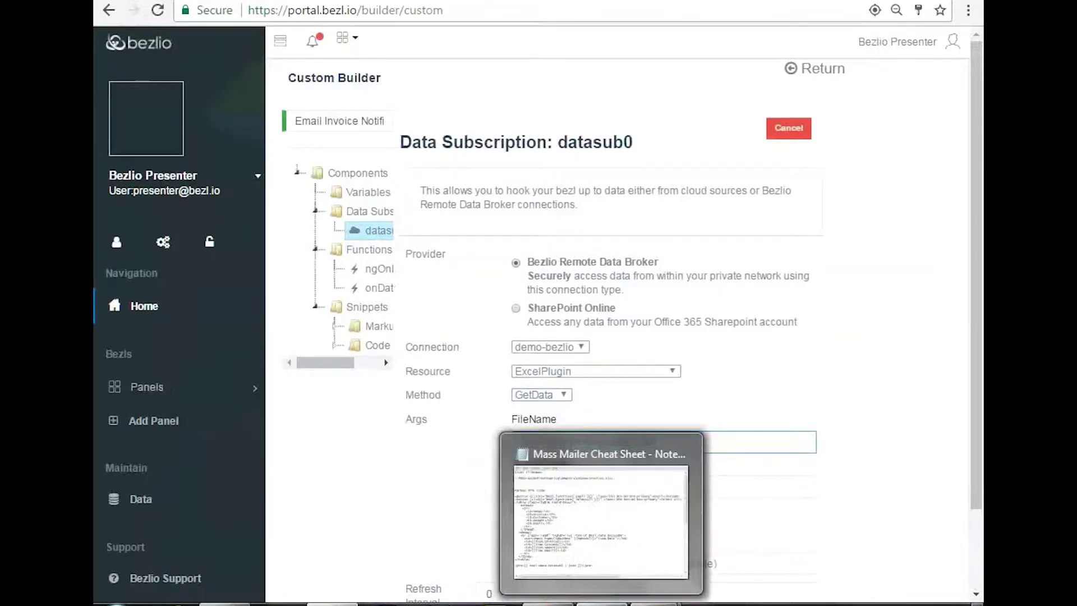
click(601, 604)
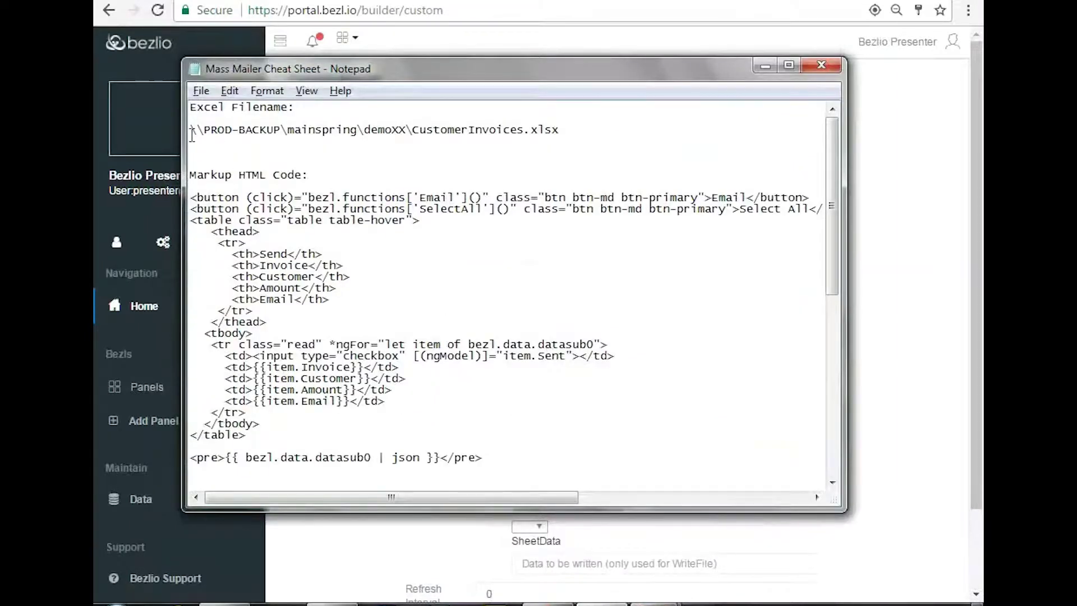
drag(191, 133, 564, 134)
key(ctrl+c)
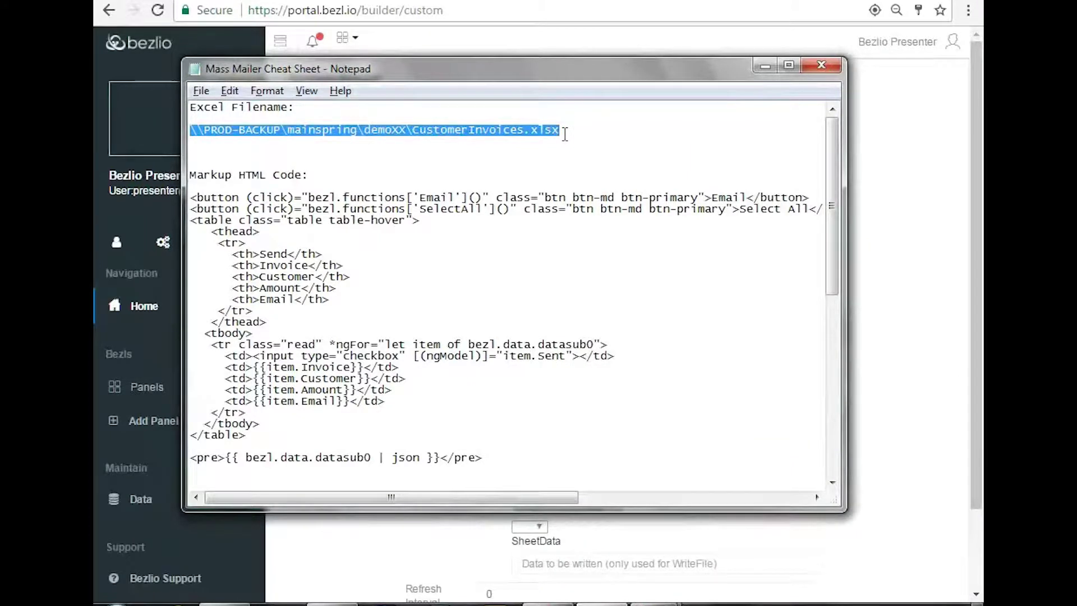
click(651, 522)
click(573, 442)
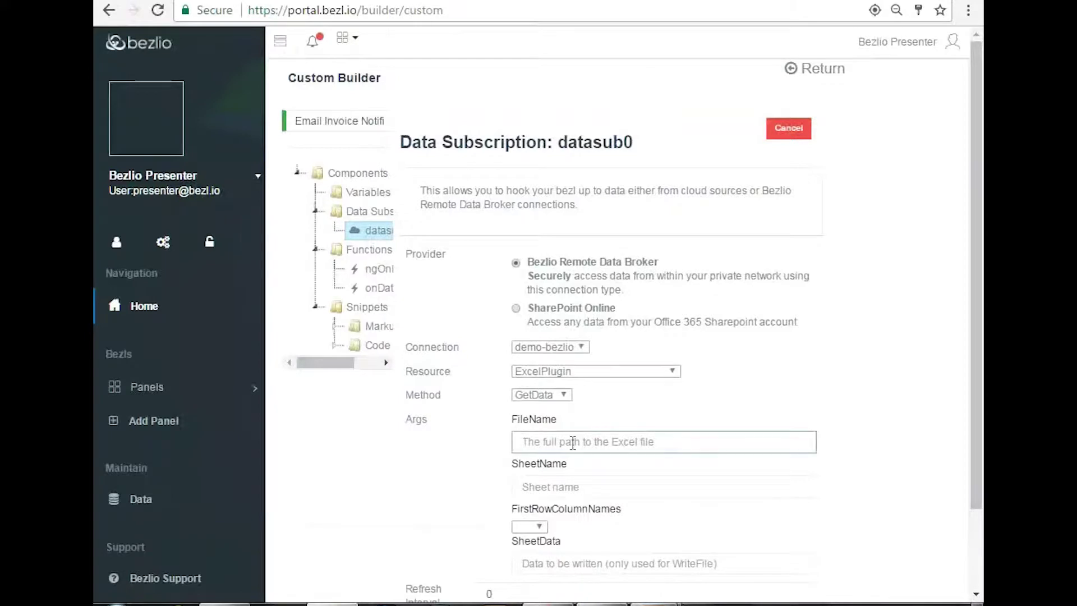
key(ctrl+v)
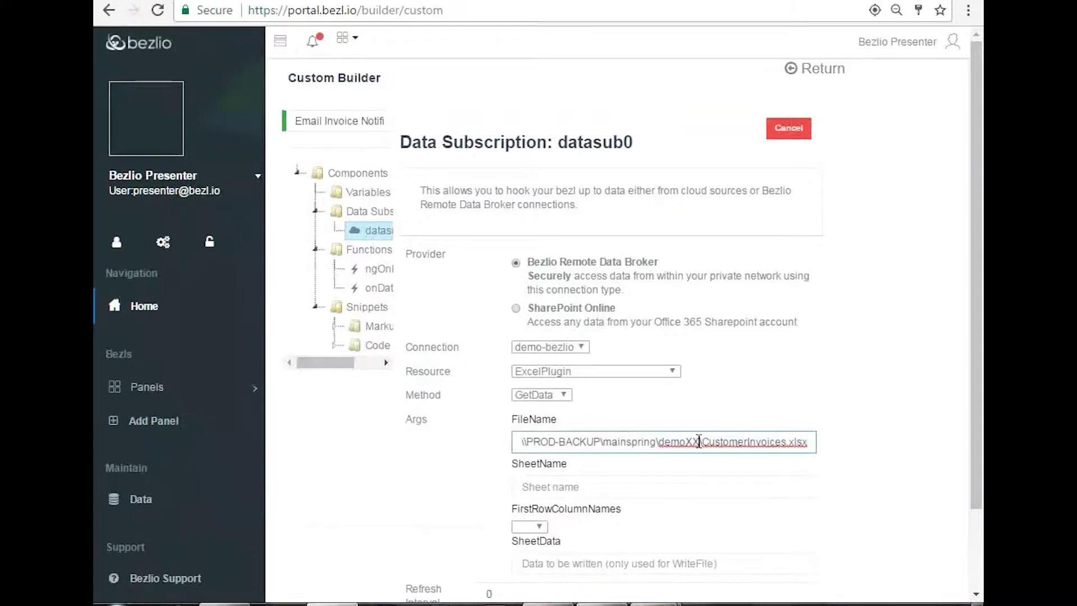
- Replace the XX placeholder in the file path with 25 so the folder reads demo25
key(BackSpace)
key(BackSpace)
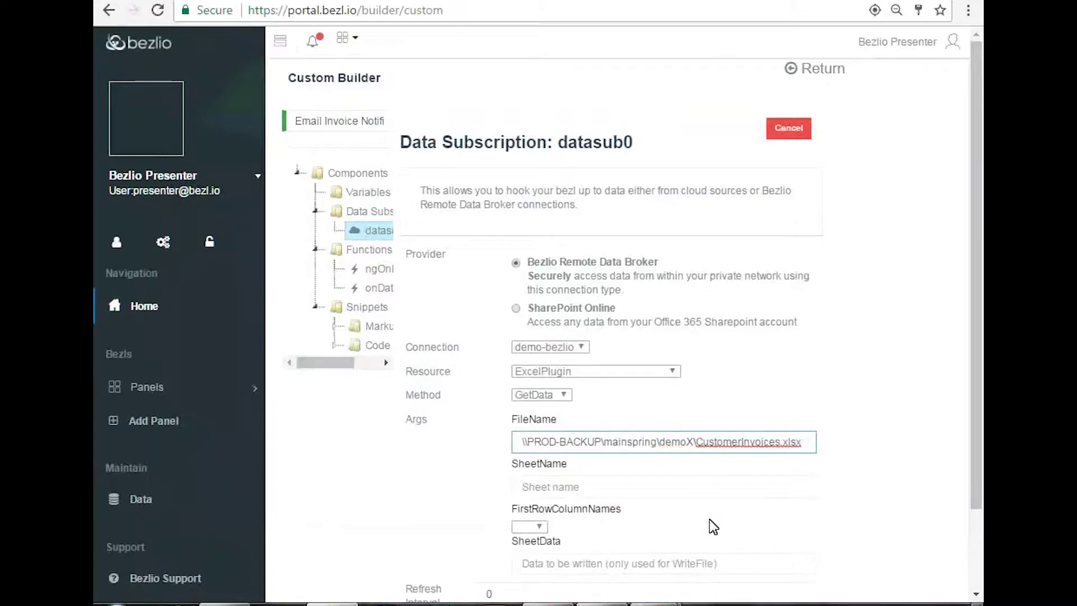
text(25)
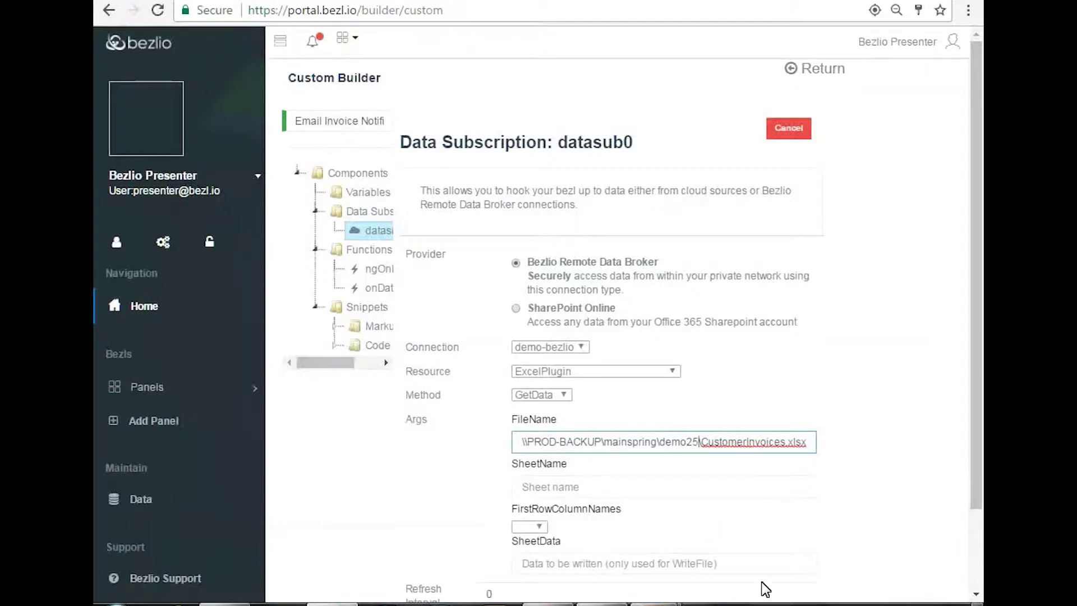
- Set the SheetName argument to Sheet1 and FirstRowColumnNames to Yes
click(661, 489)
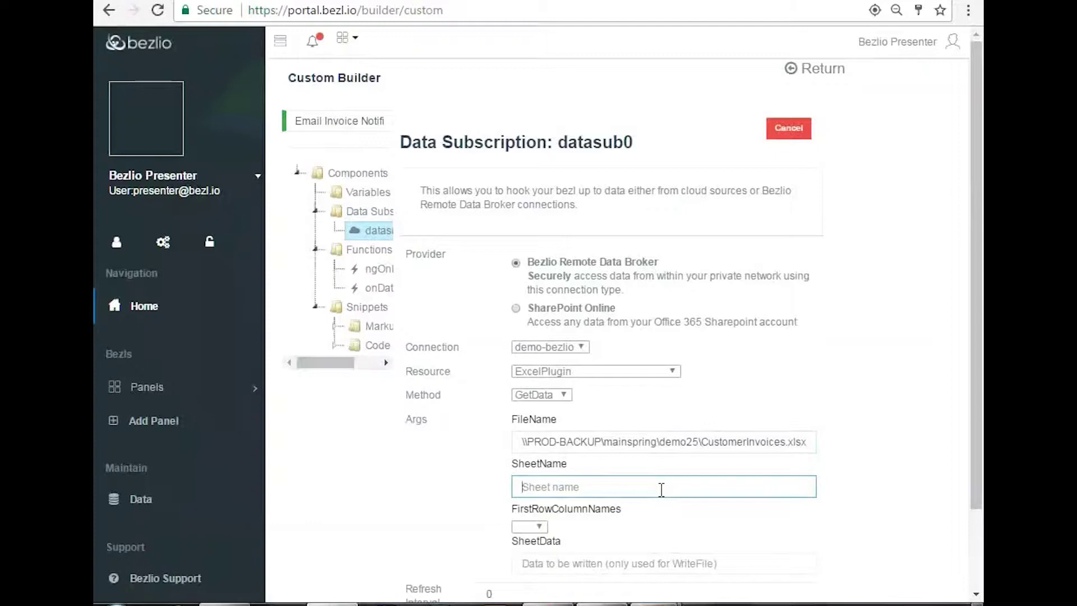
text(Sheet1)
click(542, 528)
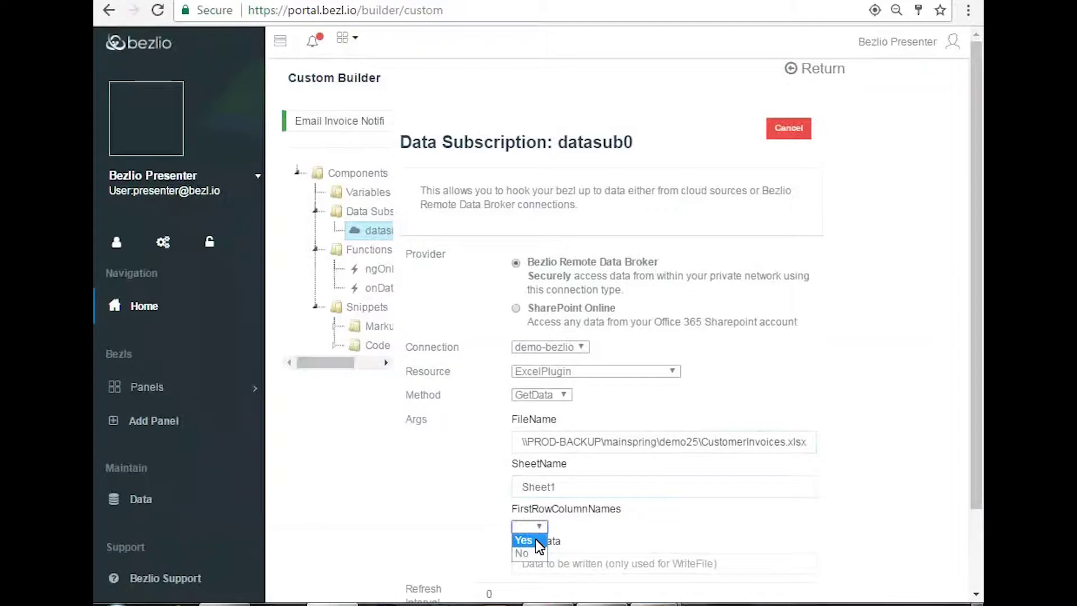
click(535, 539)
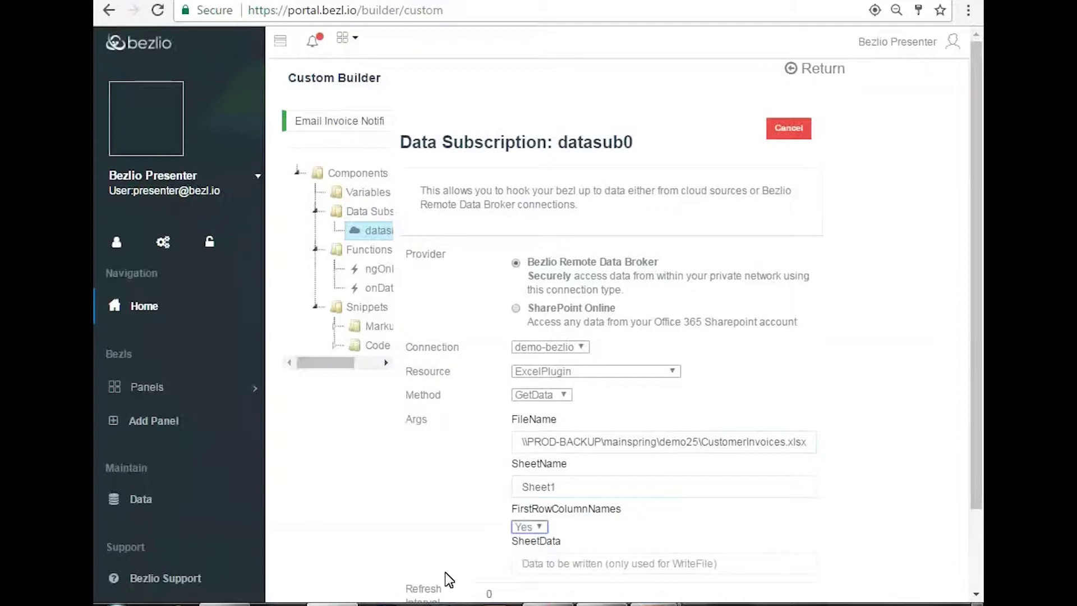
- Switch to the PowerPoint slideshow, examine the spreadsheet's column headers on "The Pieces" slide, and return to the Bezlio builder
mouse_move(225, 604)
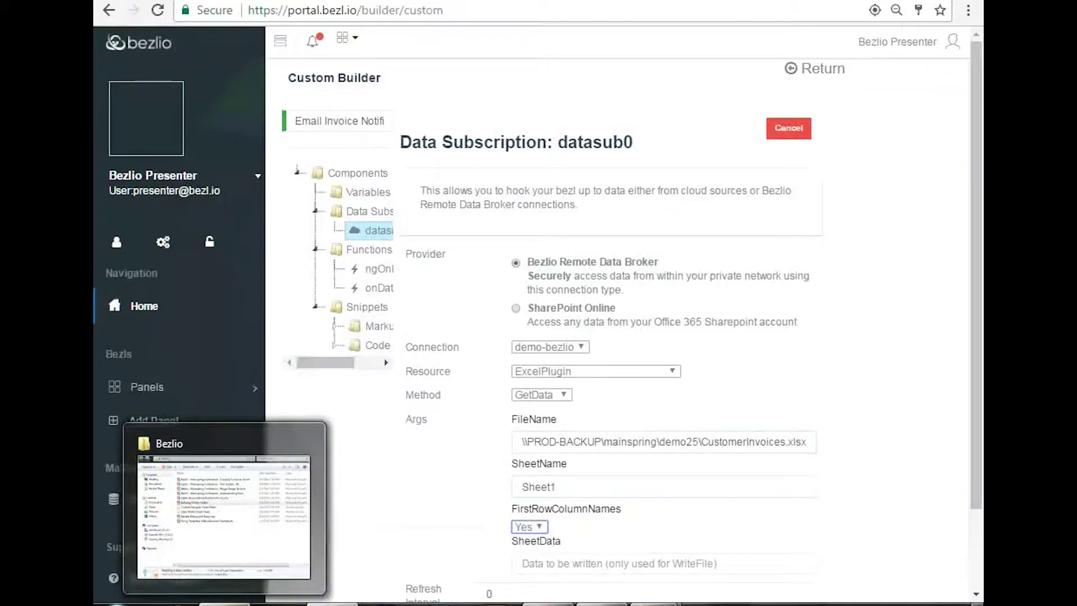
key(alt+Tab)
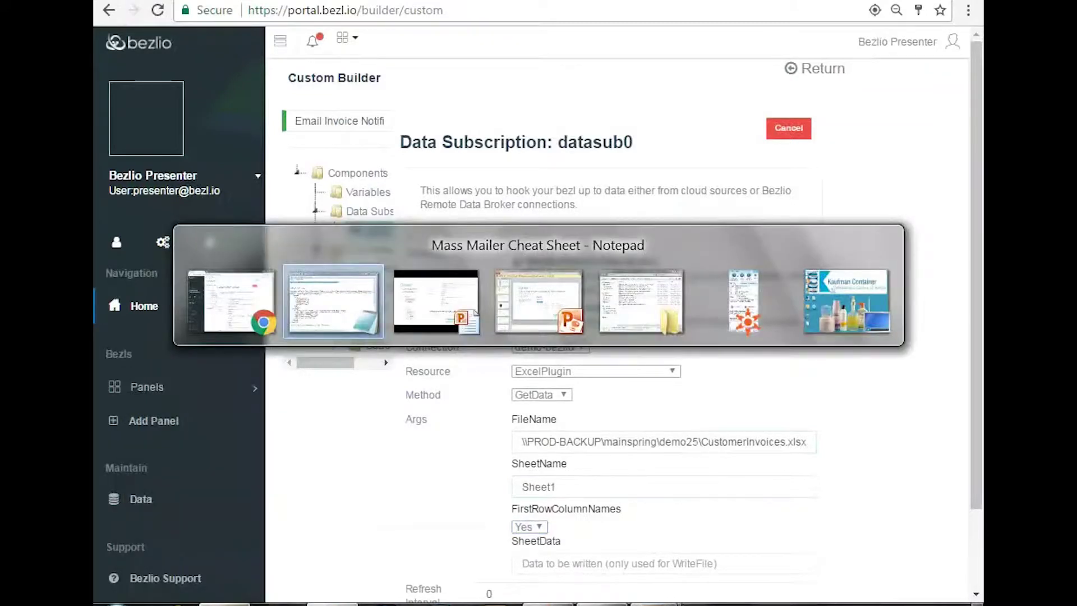
key(alt+Tab)
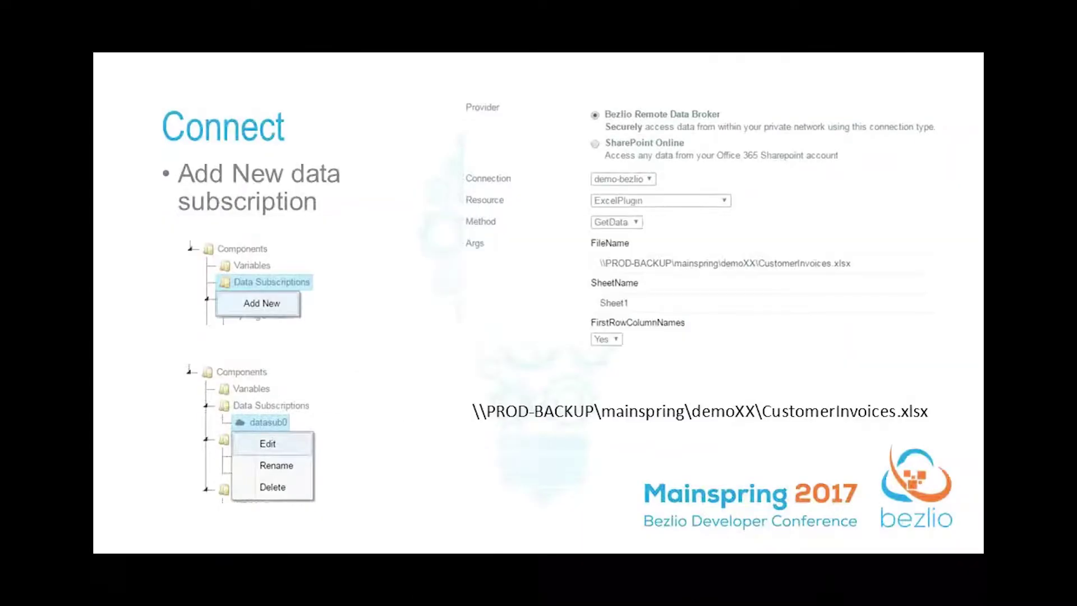
key(Left)
key(Left)
key(Left)
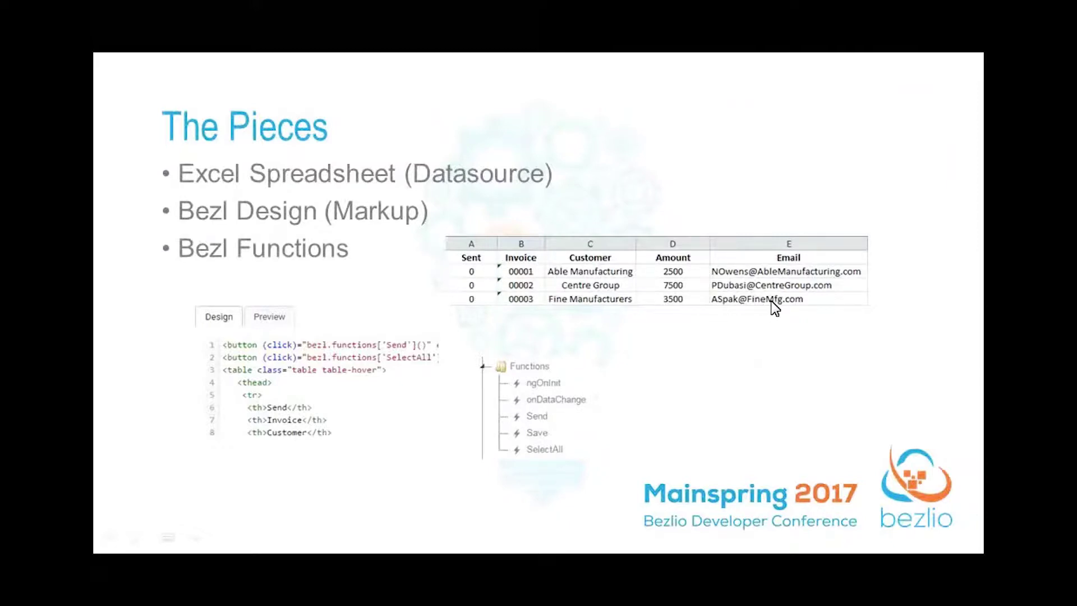
key(alt+Tab)
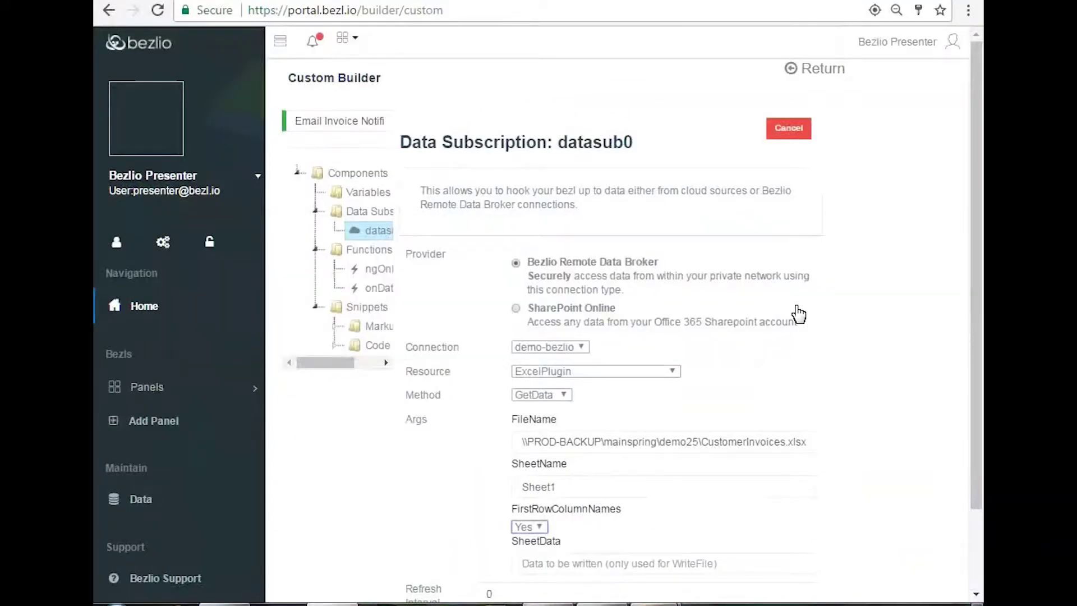
- Verify the data subscription and check the invoice records it retrieves from the spreadsheet
scroll(797, 315, down, 1)
scroll(801, 319, down, 1)
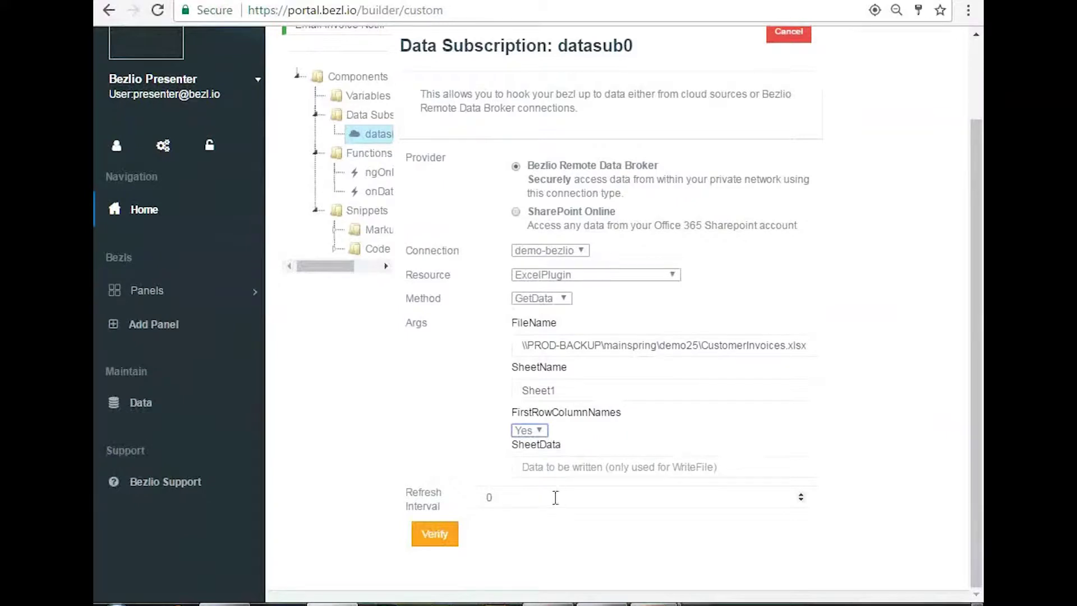
click(425, 542)
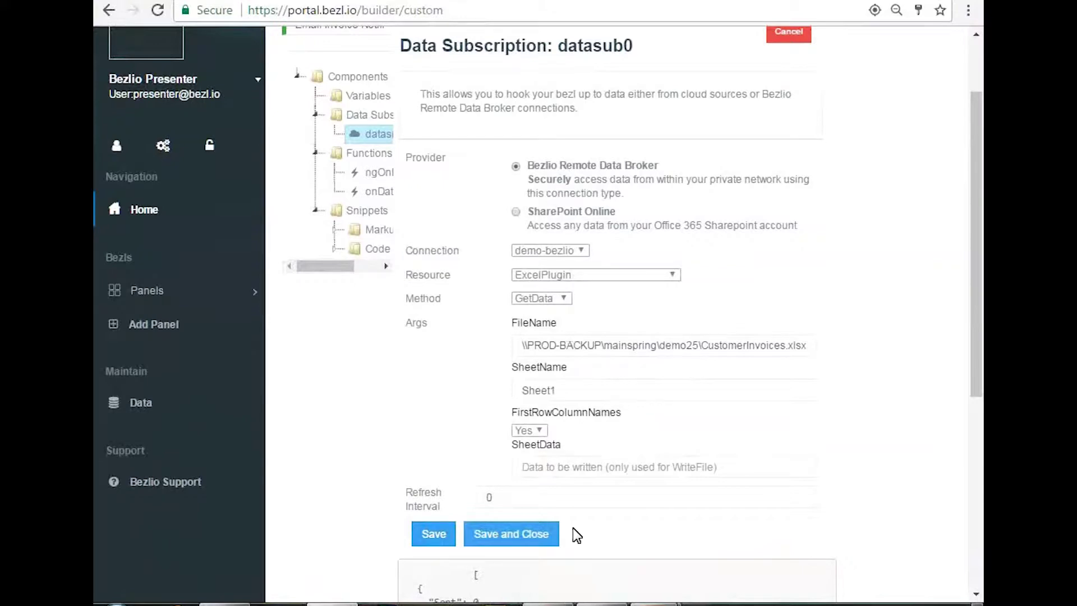
scroll(577, 536, down, 3)
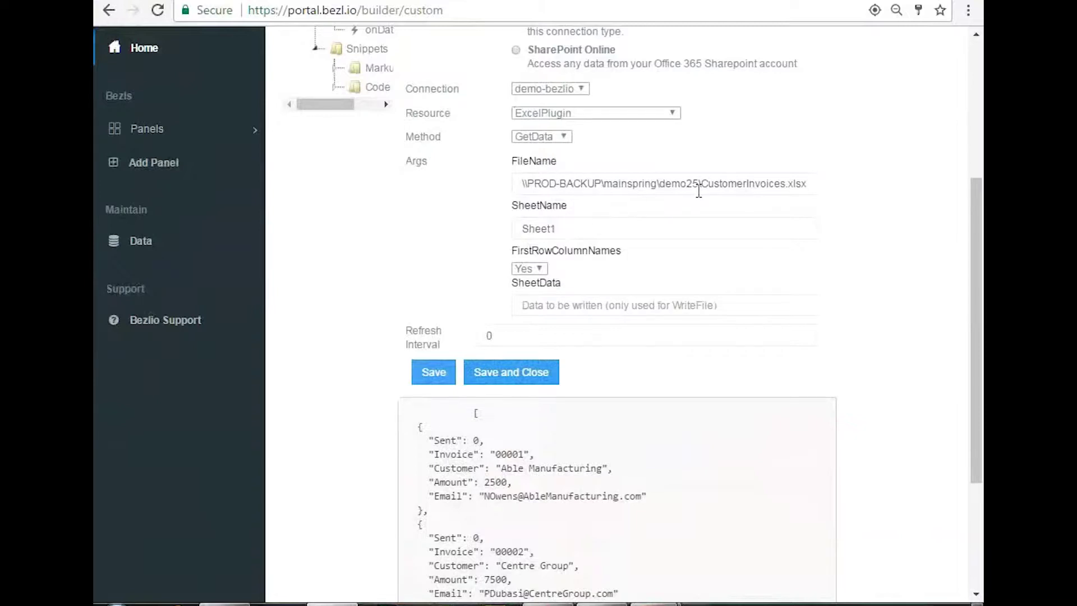
- Save the datasub0 data subscription, review its returned records, and close its editor
click(430, 369)
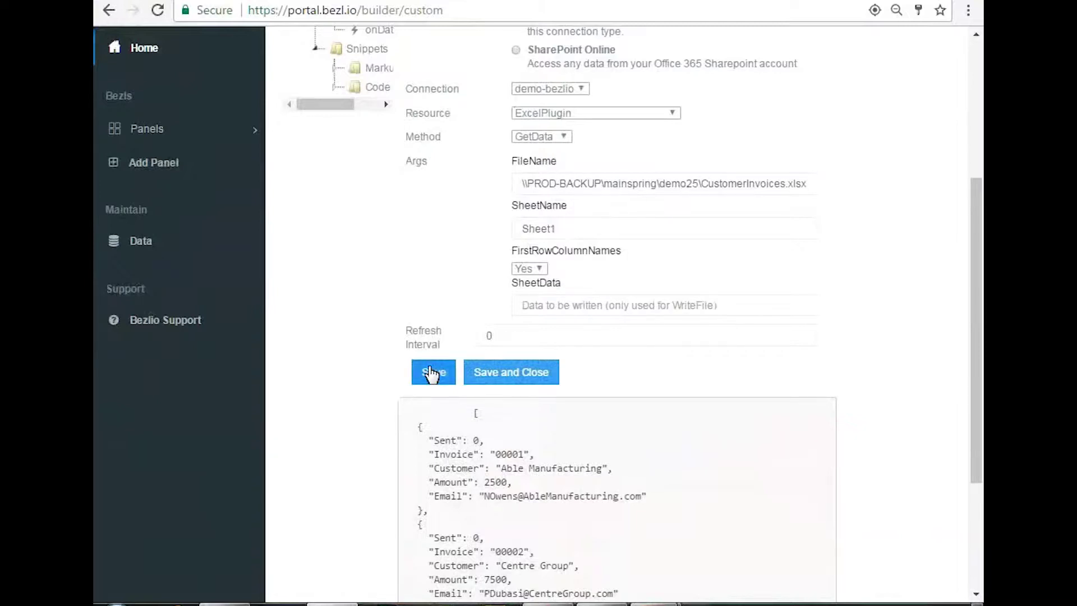
scroll(551, 484, down, 4)
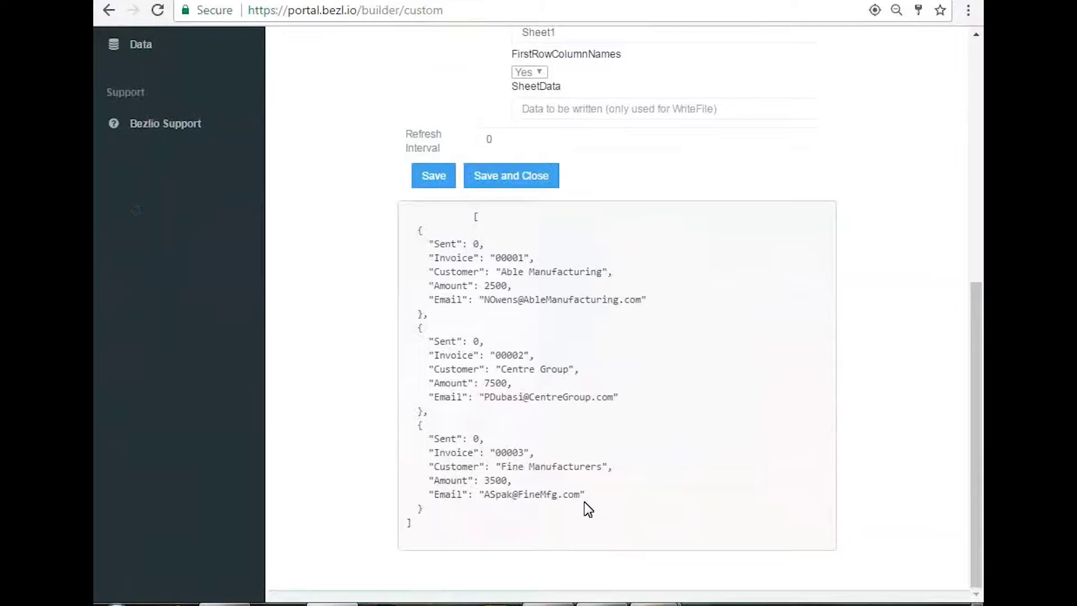
scroll(584, 501, up, 6)
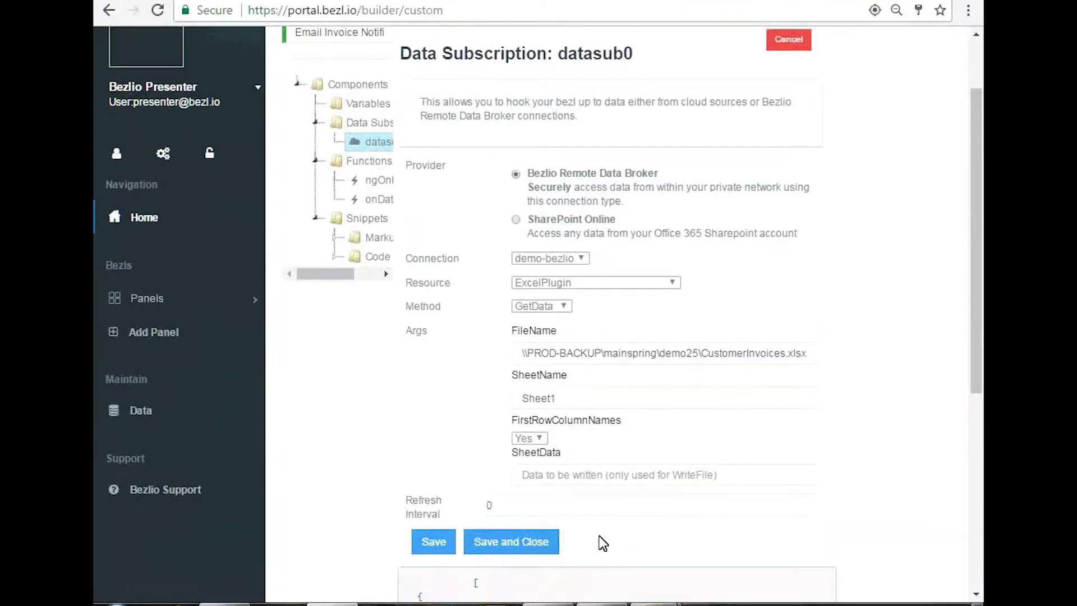
click(512, 542)
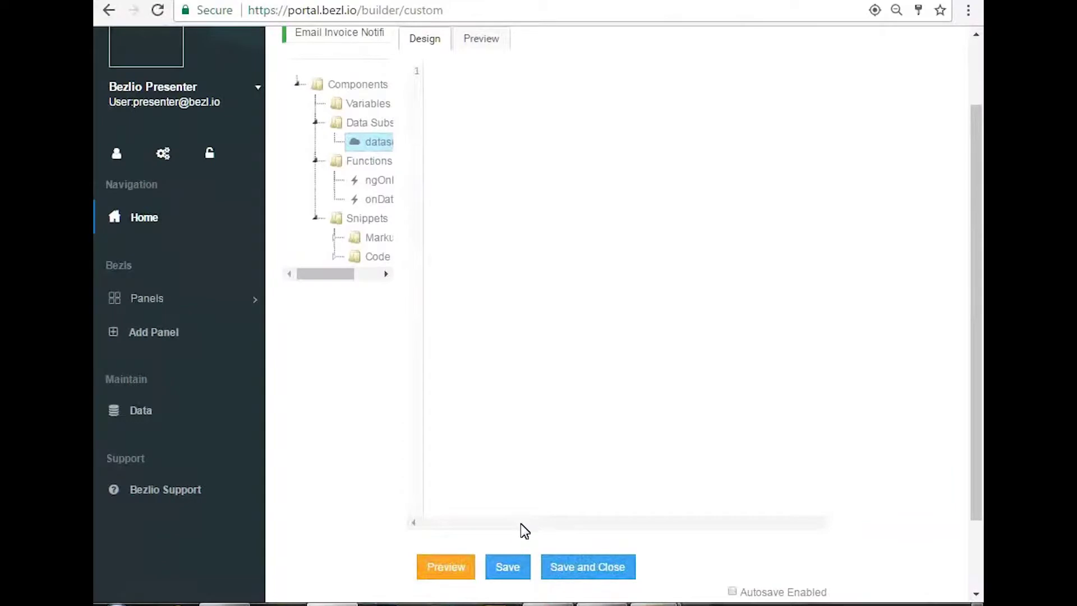
scroll(531, 507, up, 2)
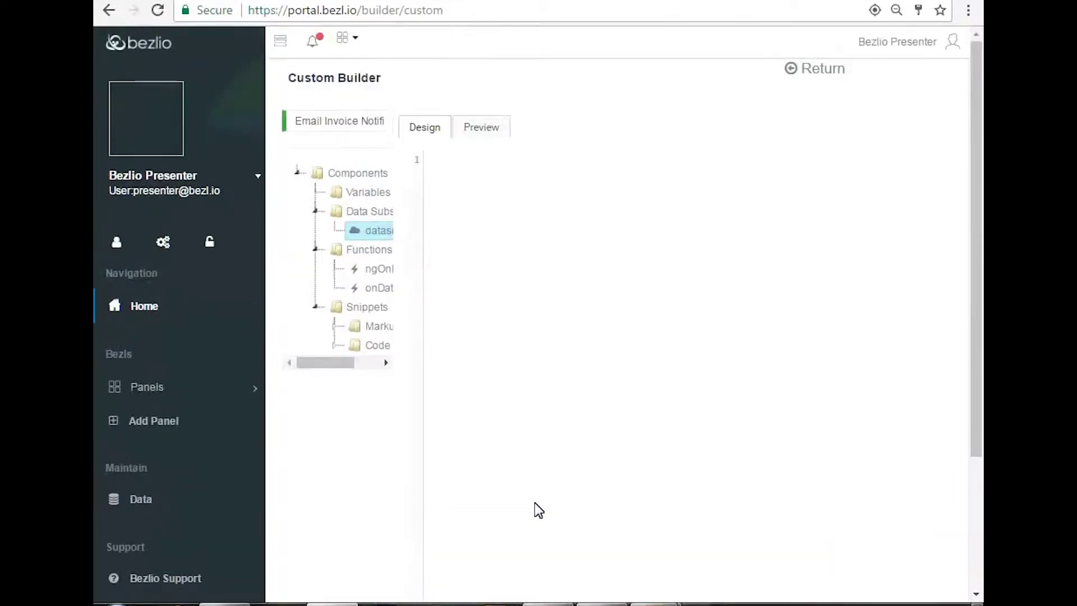
key(alt+Tab)
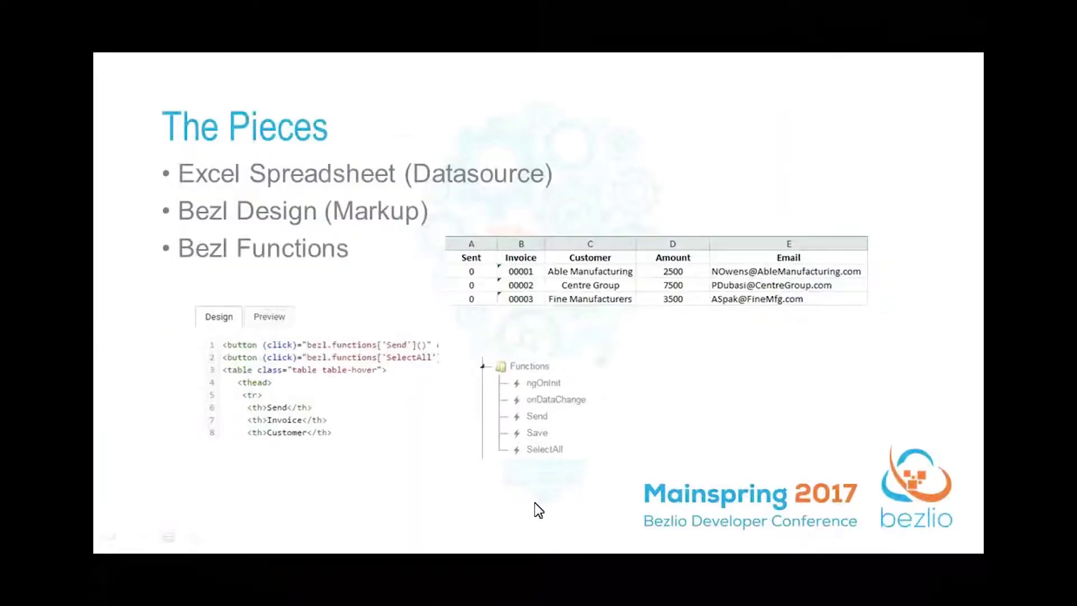
key(Right)
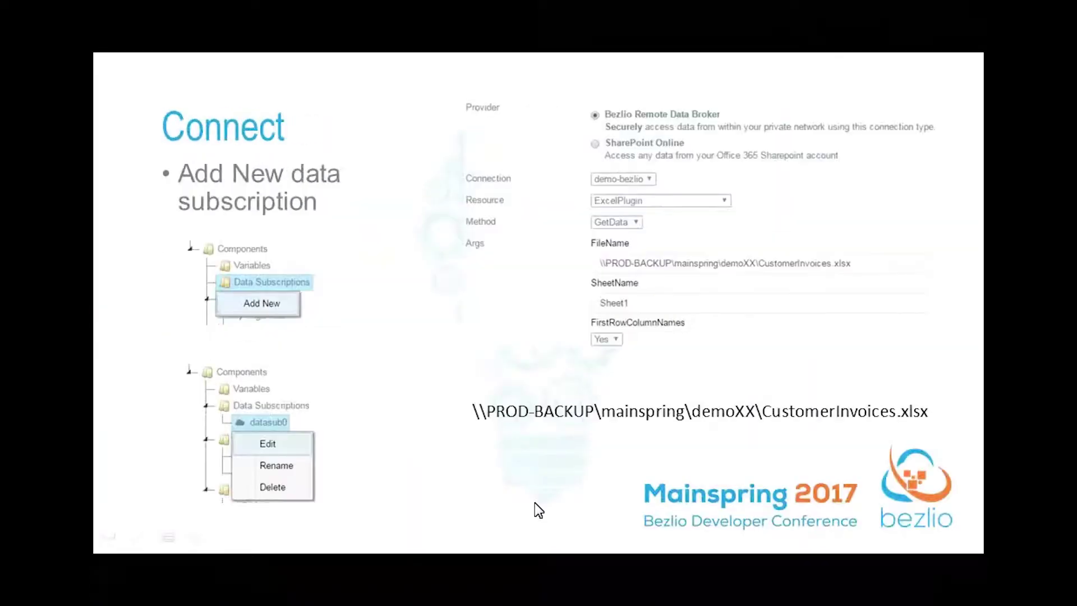
key(Right)
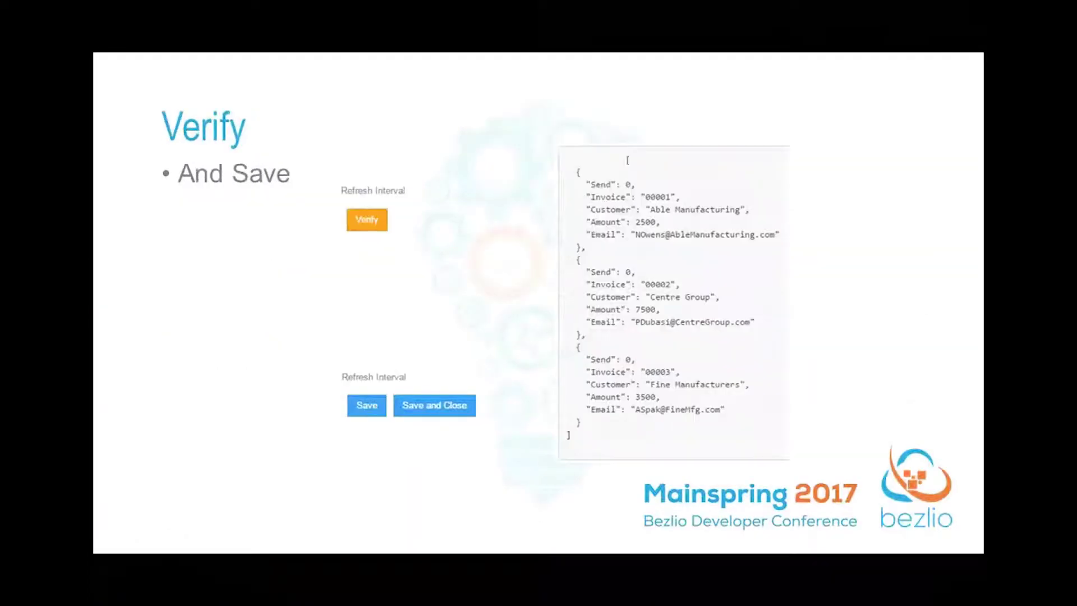